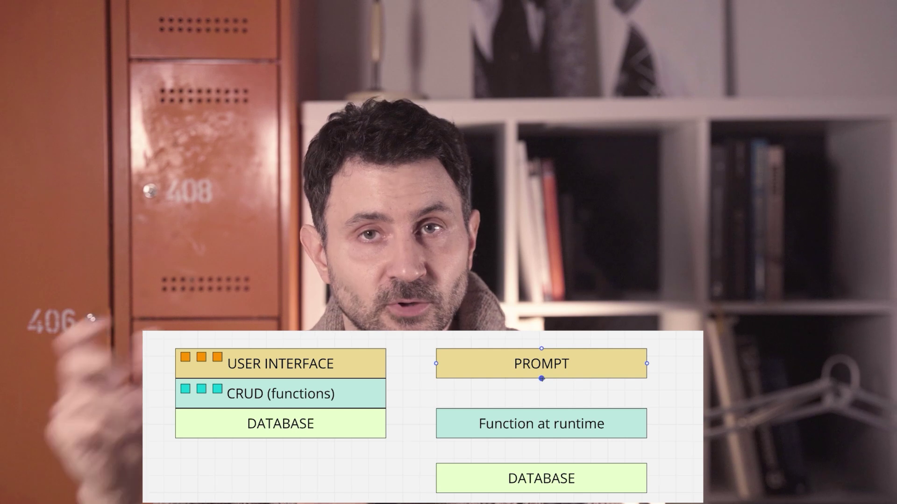
- Drag an arrow connecting PROMPT to Function at runtime
{"action": "left_click_drag", "start_coordinate": [541, 378], "coordinate": [541, 410]}
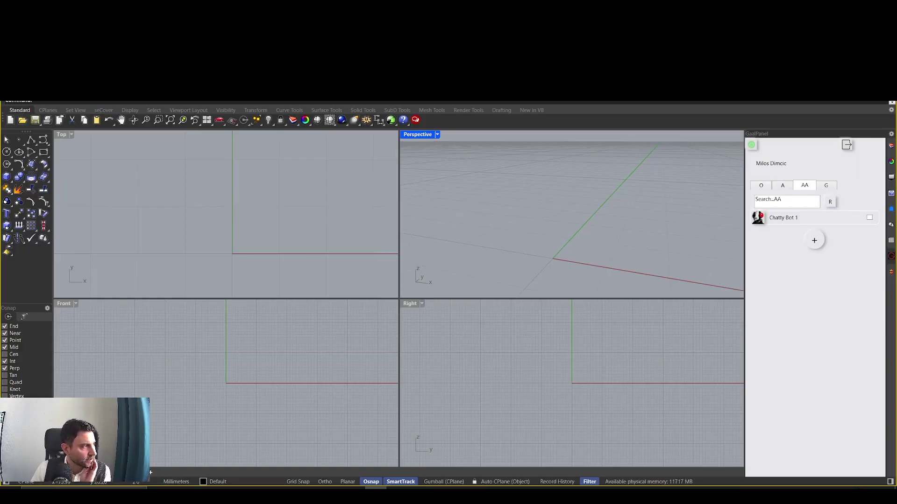
- Ask Chatty Bot 1 to 'Create a line from point 0,0,0 to point 5,5,5'
{"action": "left_click", "coordinate": [757, 221]}
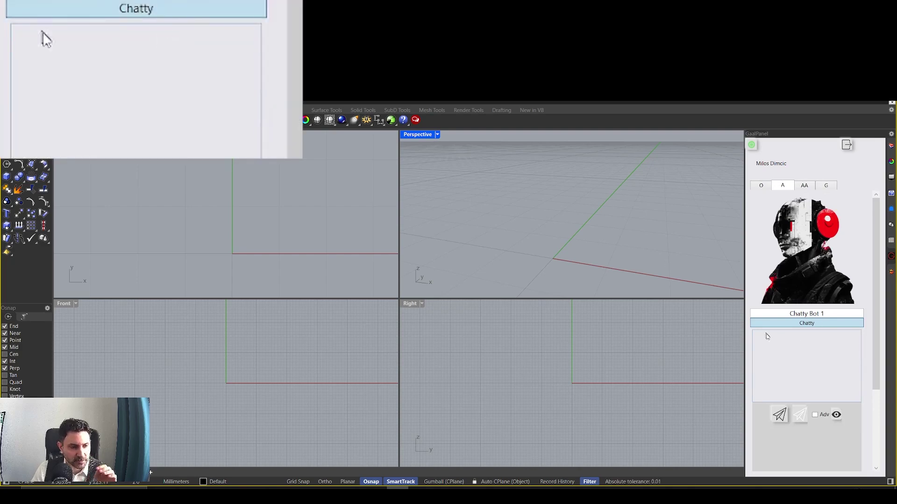
{"action": "left_click", "coordinate": [768, 336]}
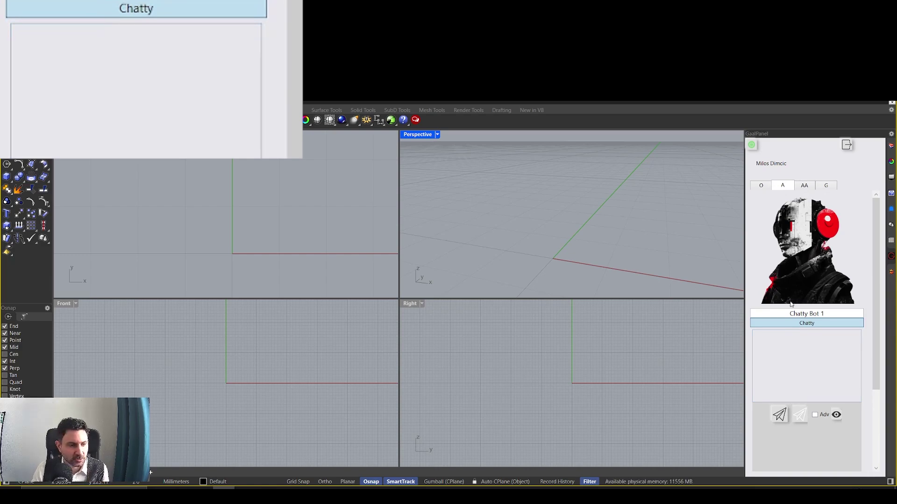
{"action": "type", "text": "Create a line from point 0,0,0 to point 5,5,5"}
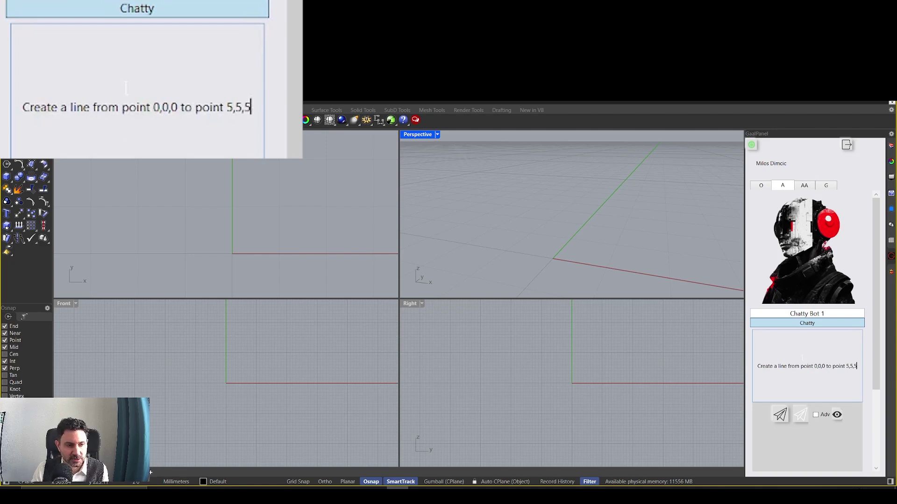
{"action": "left_click", "coordinate": [801, 415]}
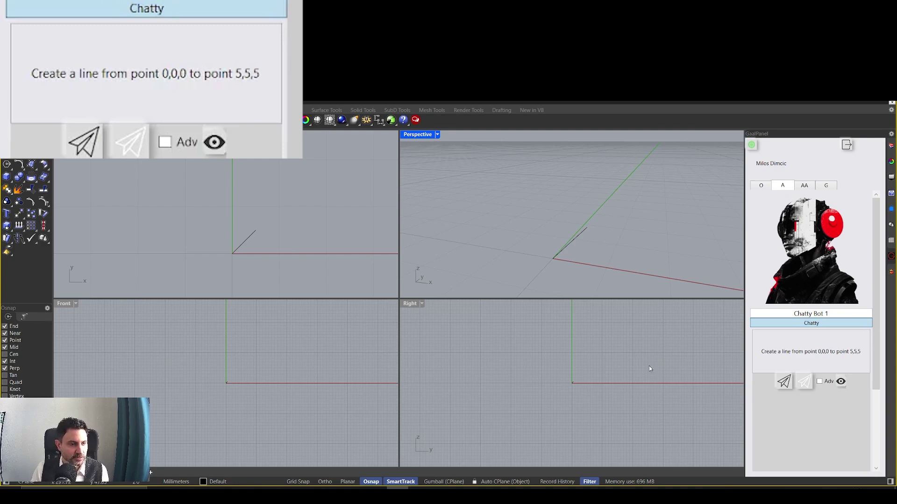
- Edit the line prompt's coordinates to run from 5,5,5 to 15,10,5
{"action": "left_click_drag", "start_coordinate": [821, 352], "coordinate": [818, 351]}
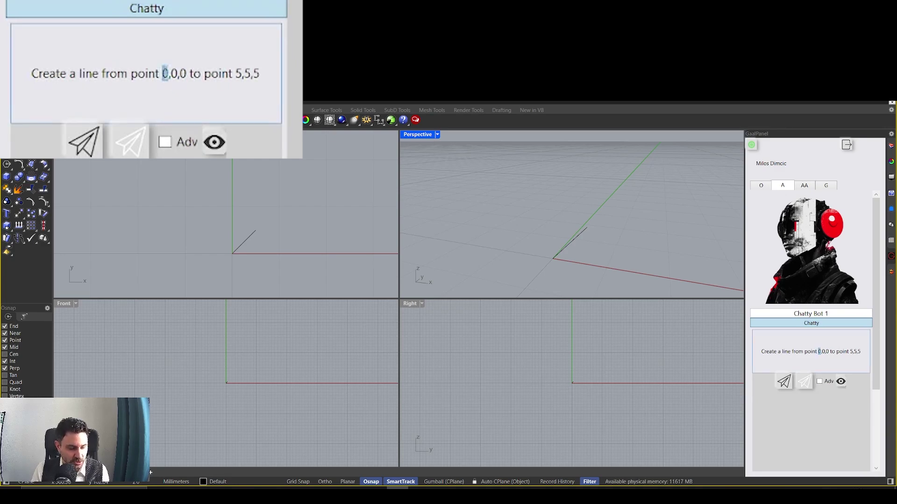
{"action": "type", "text": "5"}
{"action": "key", "text": "Right"}
{"action": "key", "text": "shift+Right"}
{"action": "type", "text": "5"}
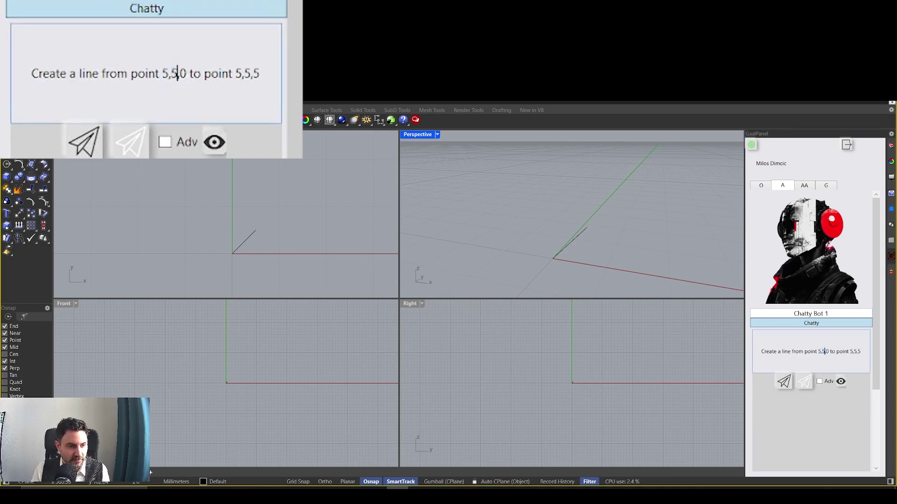
{"action": "key", "text": "Right"}
{"action": "key", "text": "shift+Right"}
{"action": "type", "text": "5"}
{"action": "type", "text": "1"}
{"action": "key", "text": "Right"}
{"action": "key", "text": "Right"}
{"action": "key", "text": "shift+Right"}
{"action": "type", "text": "1"}
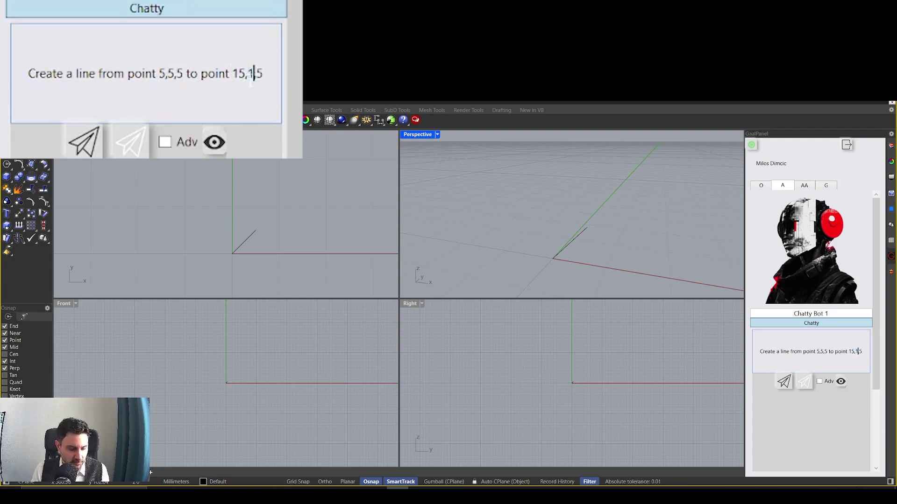
{"action": "type", "text": "0,"}
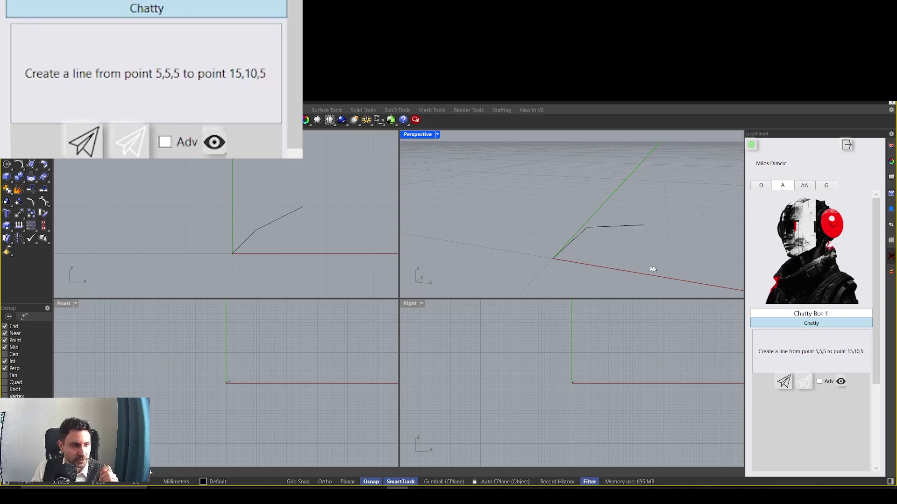
- Inspect the new lines, then paste and send the radius-10 circle prompt
{"action": "right_click_drag", "start_coordinate": [652, 268], "coordinate": [641, 209]}
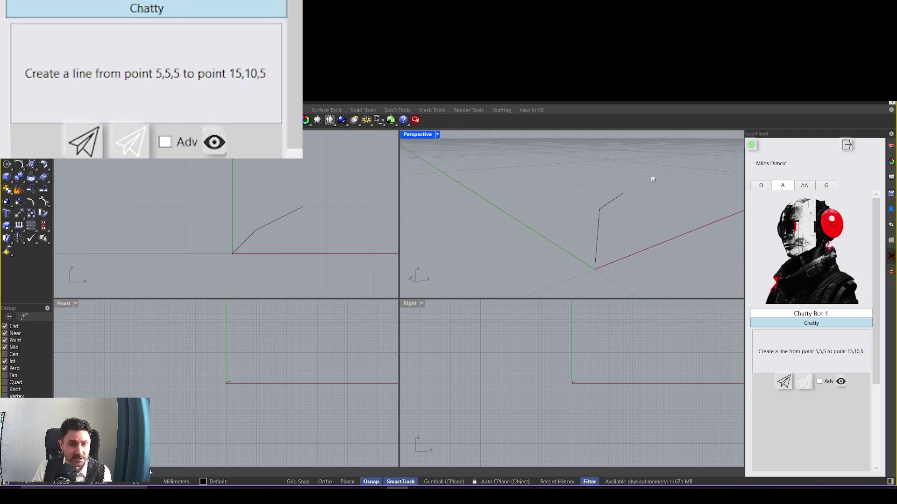
{"action": "left_click_drag", "start_coordinate": [652, 179], "coordinate": [532, 296]}
{"action": "triple_click", "coordinate": [116, 90]}
{"action": "type", "text": "Create a circle with the center at 5,5,5 and radius of 10"}
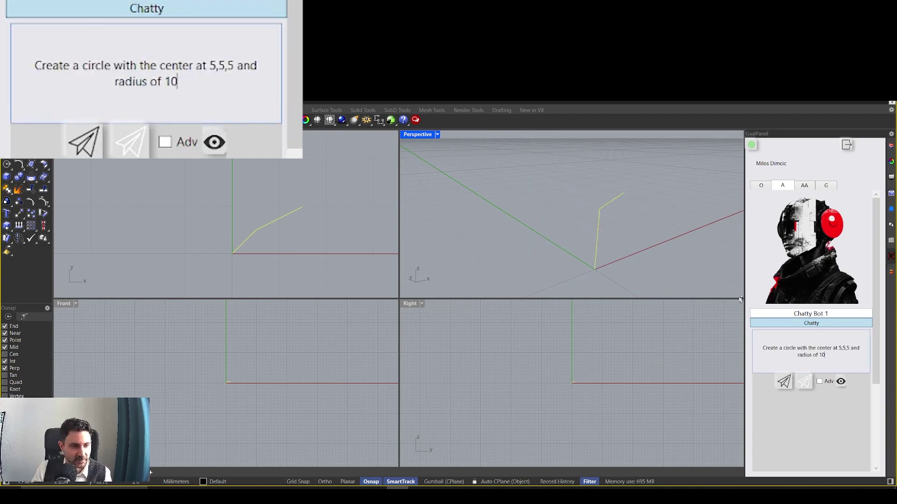
{"action": "left_click", "coordinate": [677, 264]}
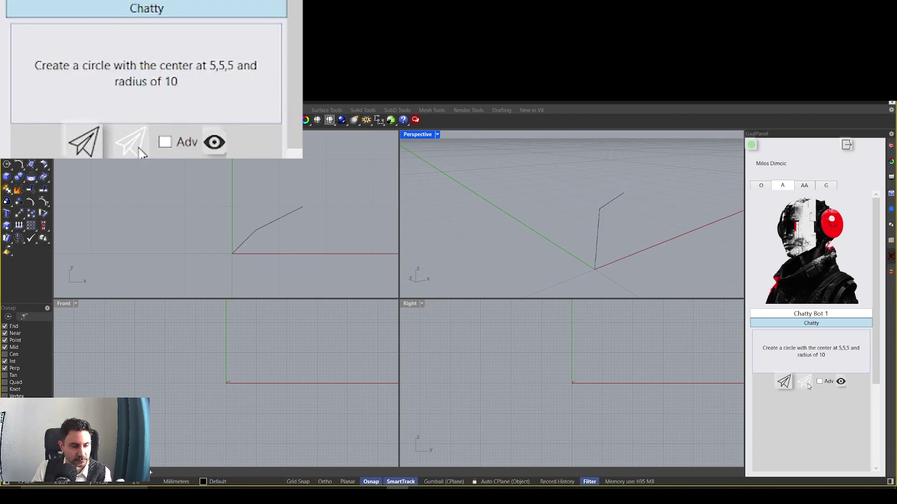
{"action": "left_click", "coordinate": [809, 384]}
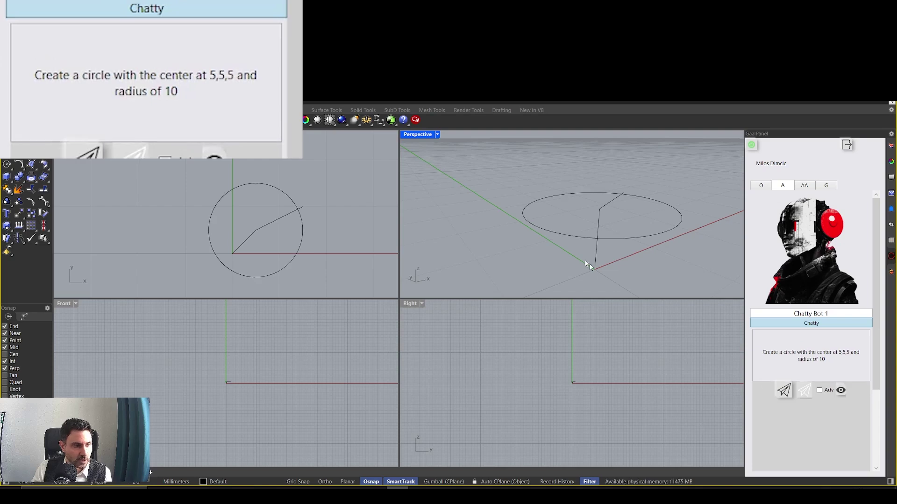
- Window-select the circle and lines in Perspective and delete them
{"action": "right_click_drag", "start_coordinate": [626, 227], "coordinate": [588, 235]}
{"action": "left_click_drag", "start_coordinate": [656, 195], "coordinate": [520, 282]}
{"action": "key", "text": "Delete"}
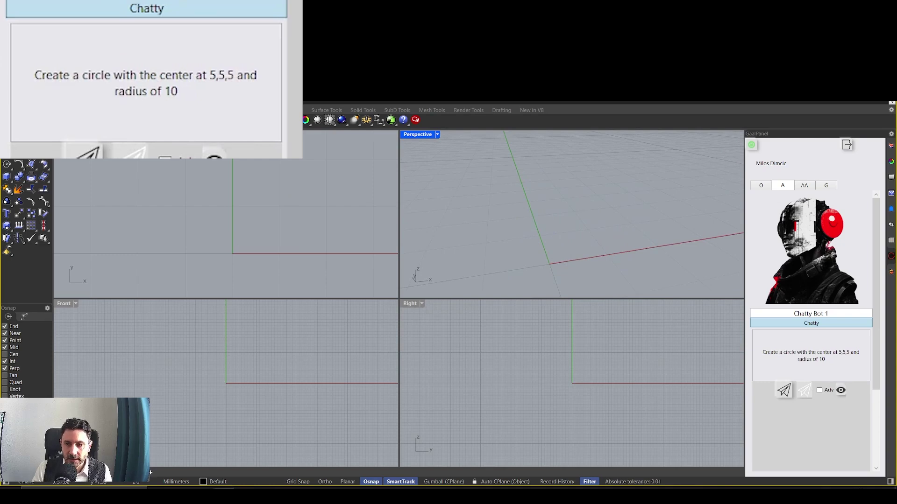
{"action": "left_click", "coordinate": [837, 361]}
{"action": "key", "text": "ctrl+a"}
{"action": "type", "text": "Create a box with the size of 10, 20 and 42"}
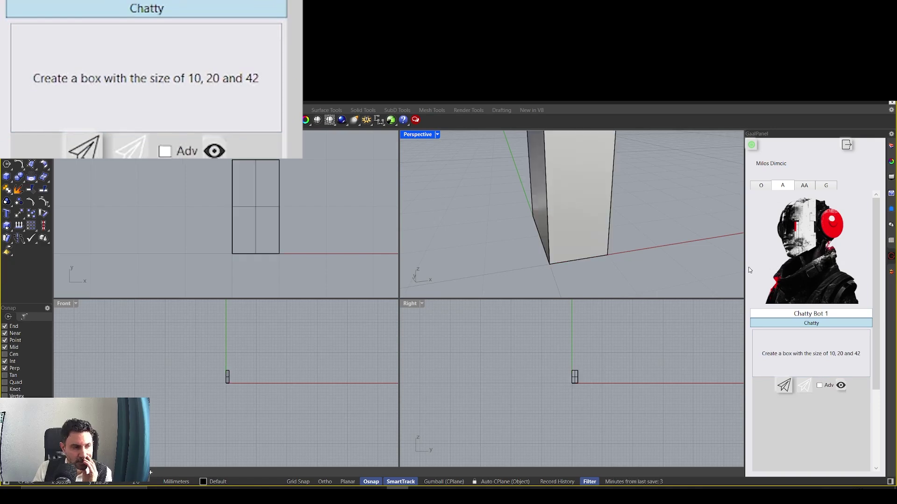
{"action": "scroll", "coordinate": [589, 264], "scroll_direction": "down", "scroll_amount": 5}
{"action": "right_click_drag", "start_coordinate": [590, 264], "coordinate": [583, 227]}
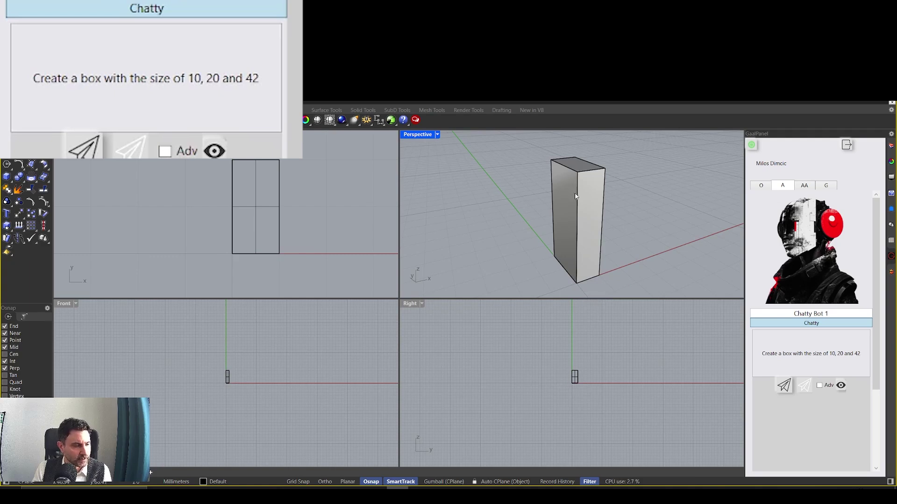
{"action": "right_click_drag", "start_coordinate": [575, 196], "coordinate": [581, 197]}
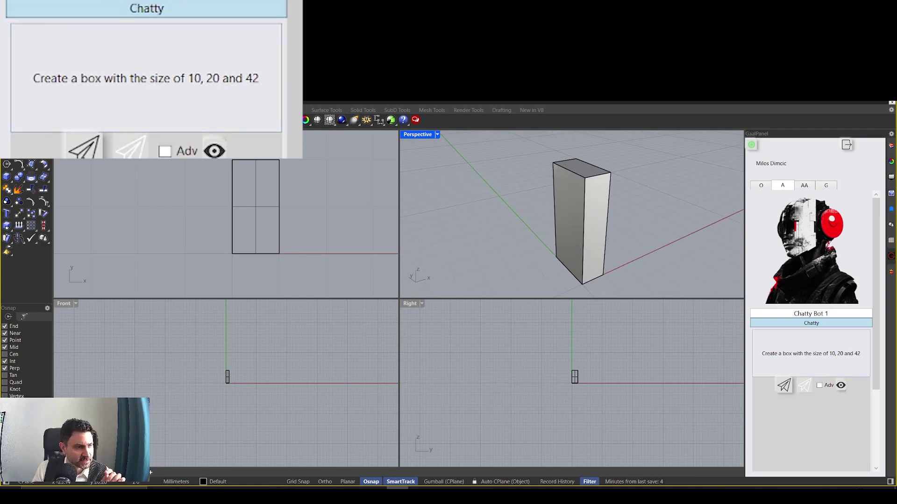
{"action": "left_click", "coordinate": [840, 386]}
{"action": "scroll", "coordinate": [877, 396], "scroll_direction": "down", "scroll_amount": 1}
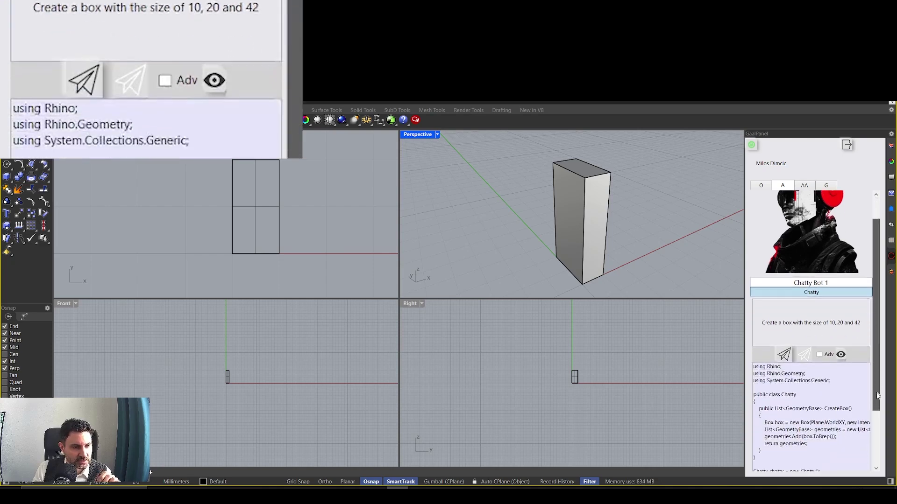
{"action": "scroll", "coordinate": [813, 402], "scroll_direction": "down", "scroll_amount": 3}
{"action": "scroll", "coordinate": [794, 395], "scroll_direction": "up", "scroll_amount": 3}
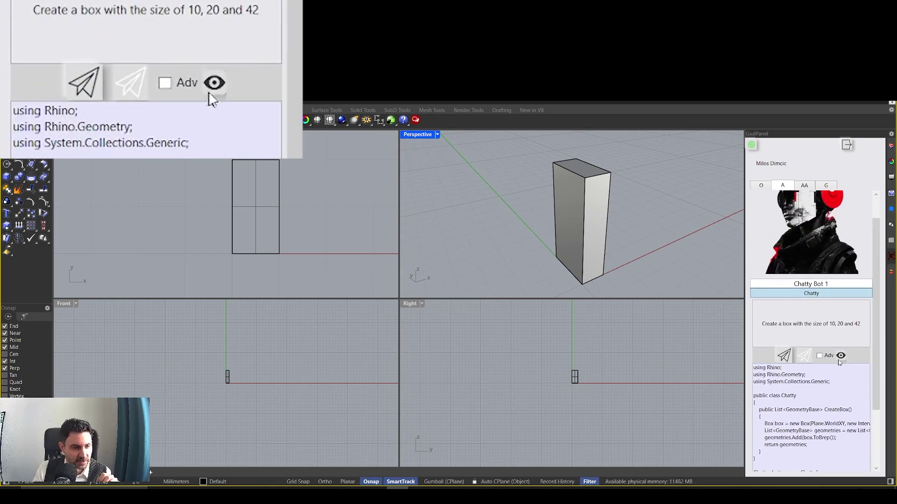
{"action": "left_click", "coordinate": [840, 356]}
{"action": "scroll", "coordinate": [876, 380], "scroll_direction": "up", "scroll_amount": 1}
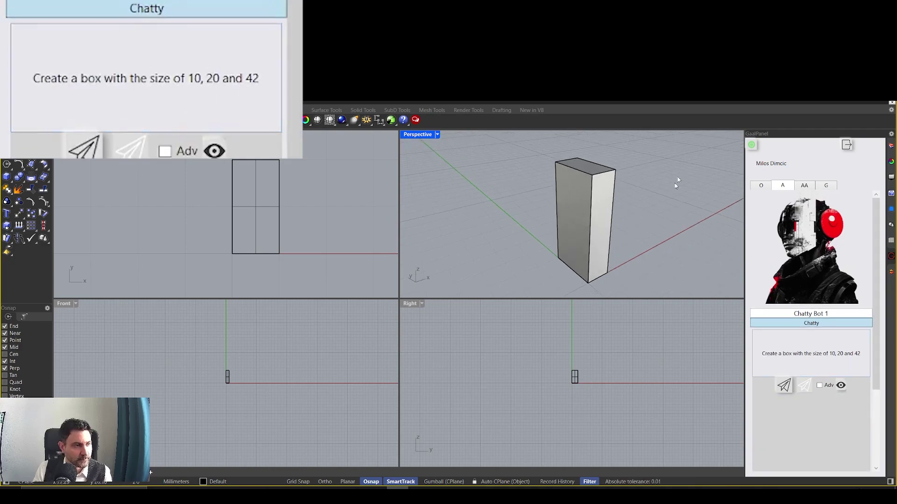
{"action": "left_click", "coordinate": [565, 220]}
{"action": "key", "text": "Delete"}
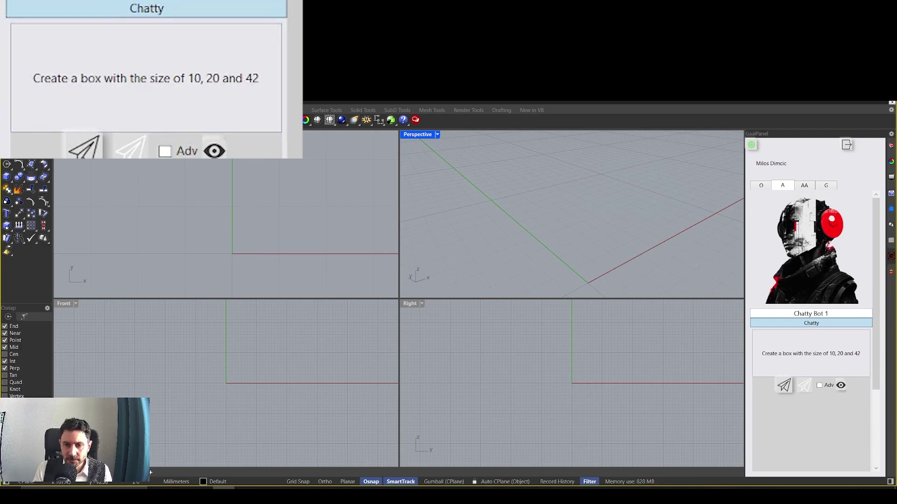
- Replace the old box prompt with the line-array prompt and send it
{"action": "left_click", "coordinate": [186, 79]}
{"action": "key", "text": "ctrl+a"}
{"action": "type", "text": "Create an array of 100 lines of length 100 parallel to the Y axis, at the distance of 100 to each other"}
{"action": "type", "text": "."}
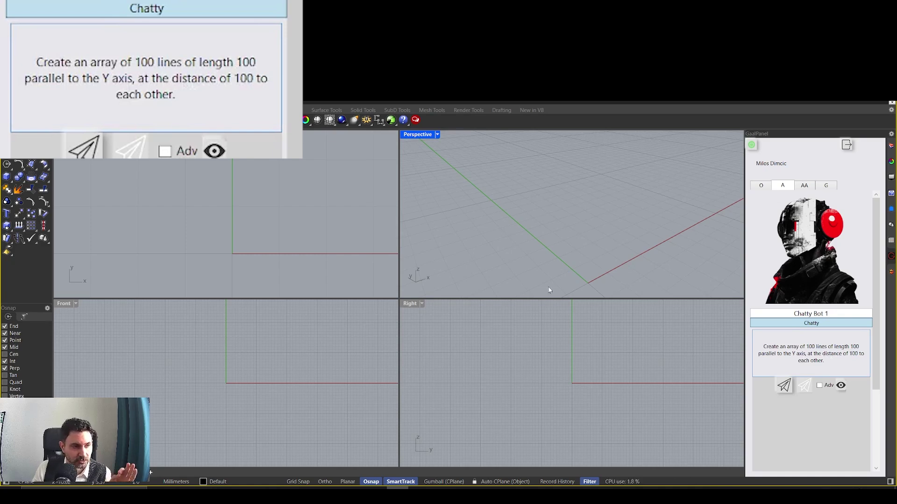
{"action": "left_click", "coordinate": [808, 388]}
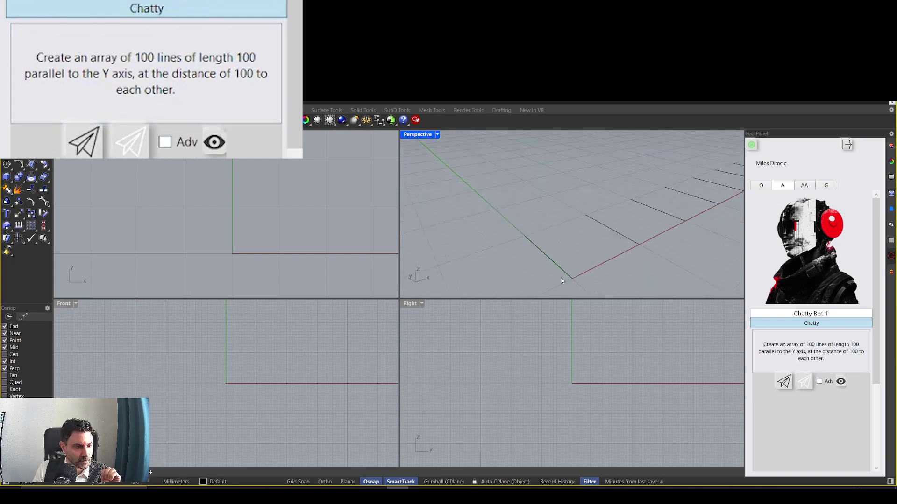
- Maximize Perspective, window-select the whole line array, and delete it
{"action": "double_click", "coordinate": [420, 135]}
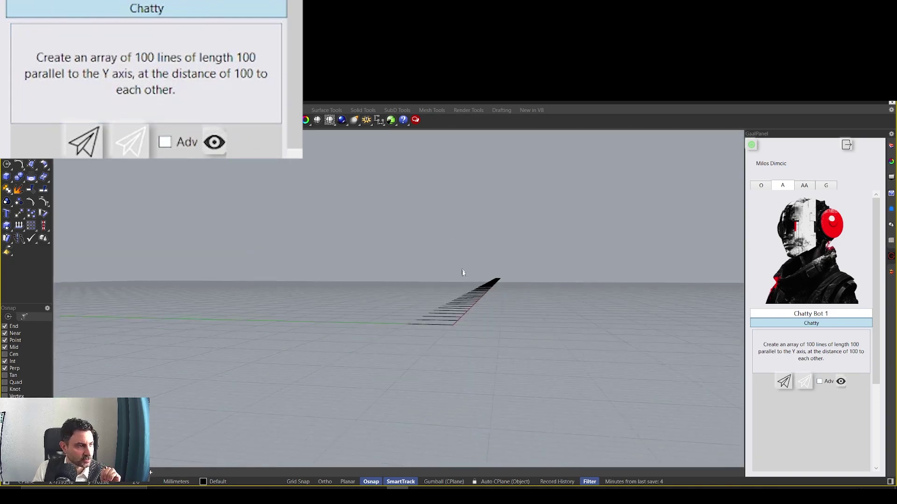
{"action": "right_click_drag", "start_coordinate": [463, 275], "coordinate": [462, 296]}
{"action": "left_click_drag", "start_coordinate": [485, 349], "coordinate": [406, 180]}
{"action": "key", "text": "Escape"}
{"action": "left_click", "coordinate": [434, 314]}
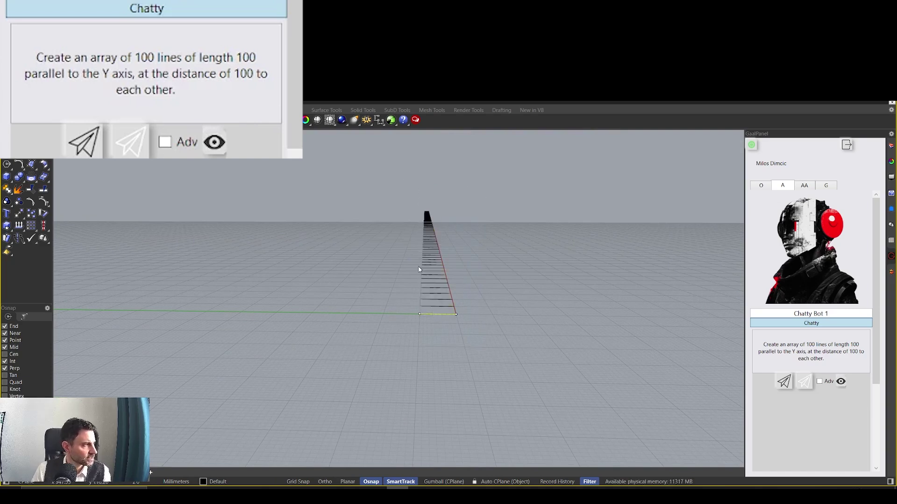
{"action": "left_click_drag", "start_coordinate": [487, 180], "coordinate": [411, 261]}
{"action": "scroll", "coordinate": [446, 278], "scroll_direction": "up", "scroll_amount": 2}
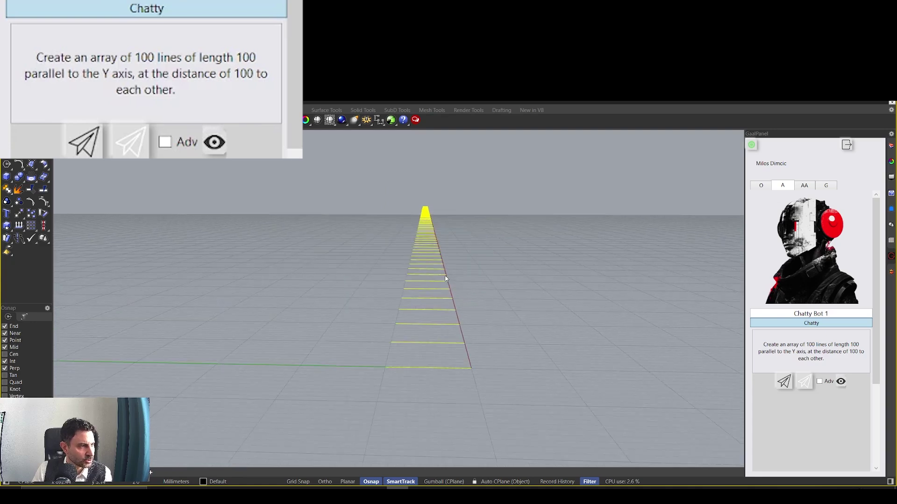
{"action": "scroll", "coordinate": [446, 279], "scroll_direction": "up", "scroll_amount": 1}
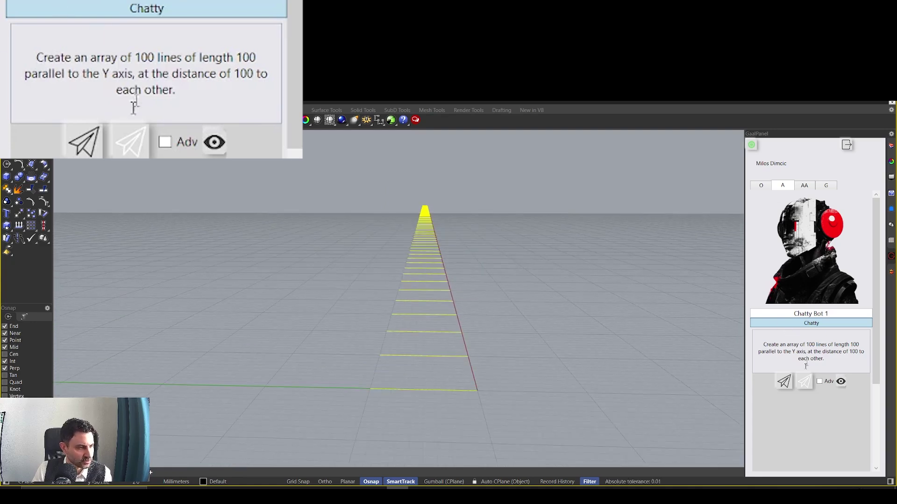
{"action": "key", "text": "Delete"}
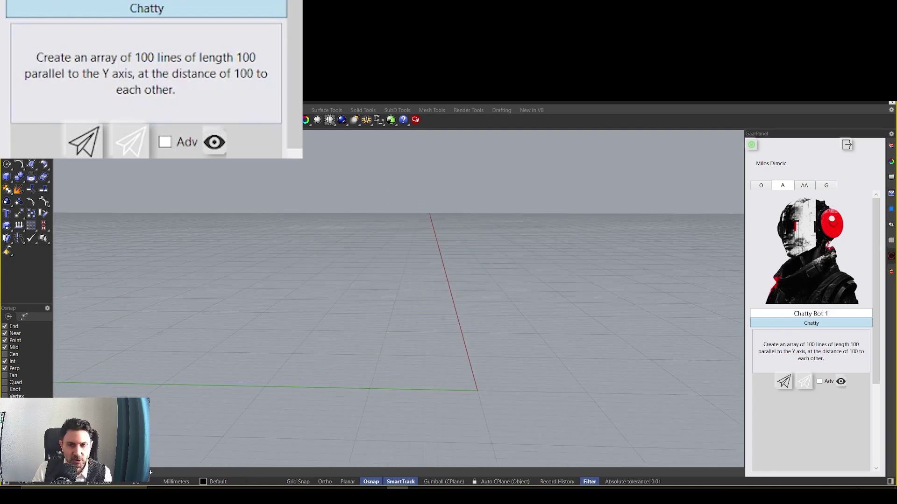
- Replace the prompt with the 100-box XY grid request
{"action": "right_click_drag", "start_coordinate": [551, 290], "coordinate": [441, 317]}
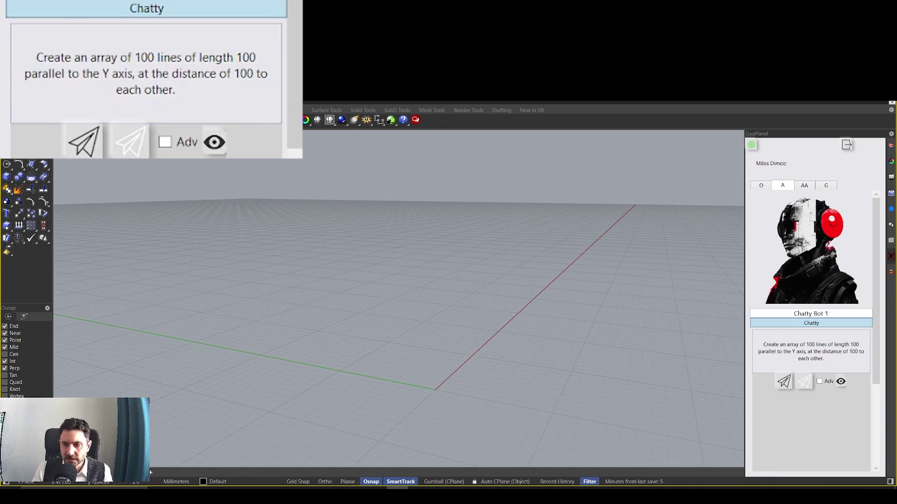
{"action": "key", "text": "ctrl+a"}
{"action": "type", "text": "Create 100 boxes in a X Y grid, separated from each other by 100 units, each with the width and length of 20 units but random height between 10 and 100."}
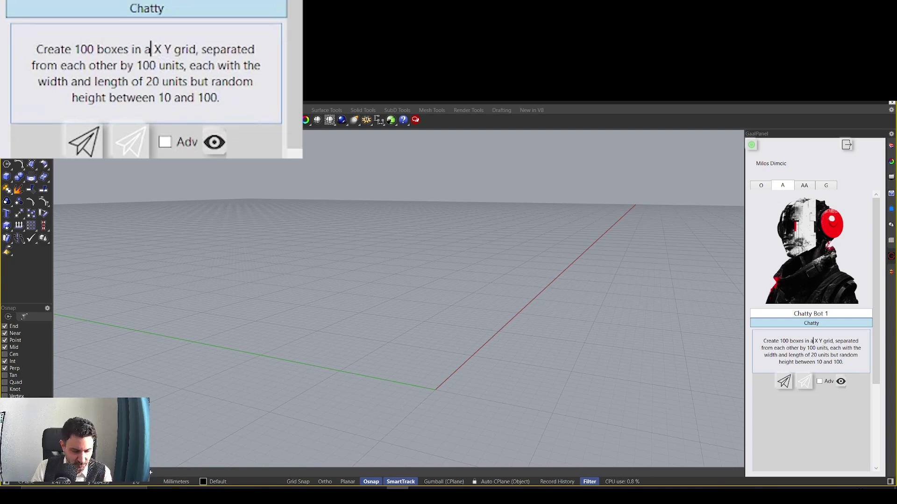
- Correct the prompt to 'an X Y grid', inspect the 10×10 box grid, and show its code
{"action": "type", "text": "n"}
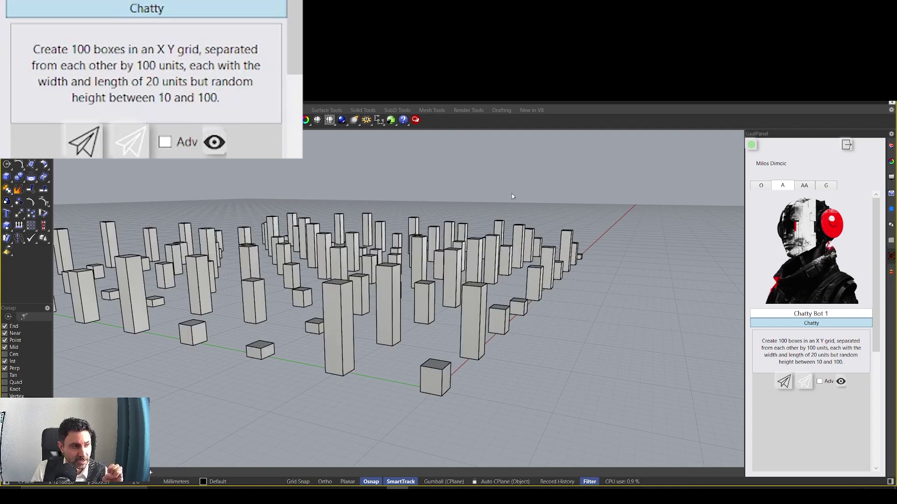
{"action": "right_click_drag", "start_coordinate": [511, 194], "coordinate": [471, 297]}
{"action": "scroll", "coordinate": [359, 263], "scroll_direction": "up", "scroll_amount": 3}
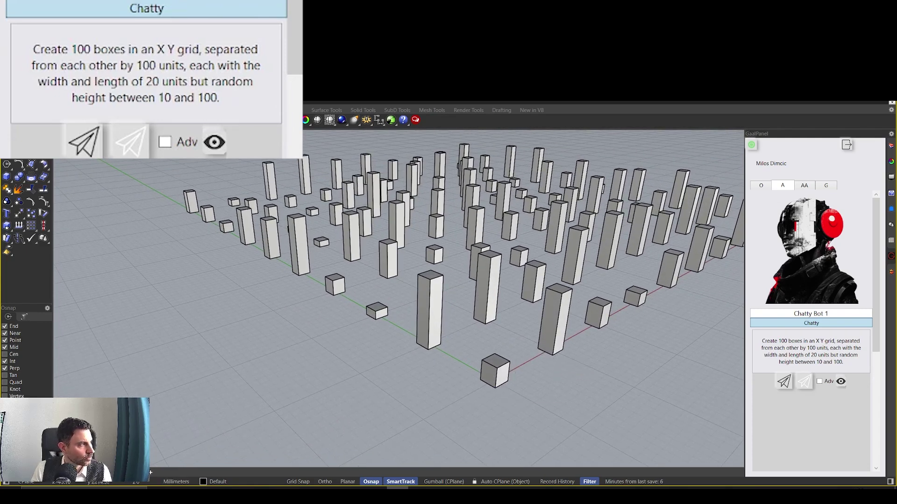
{"action": "right_click_drag", "start_coordinate": [334, 259], "coordinate": [582, 392]}
{"action": "scroll", "coordinate": [582, 390], "scroll_direction": "up", "scroll_amount": 3}
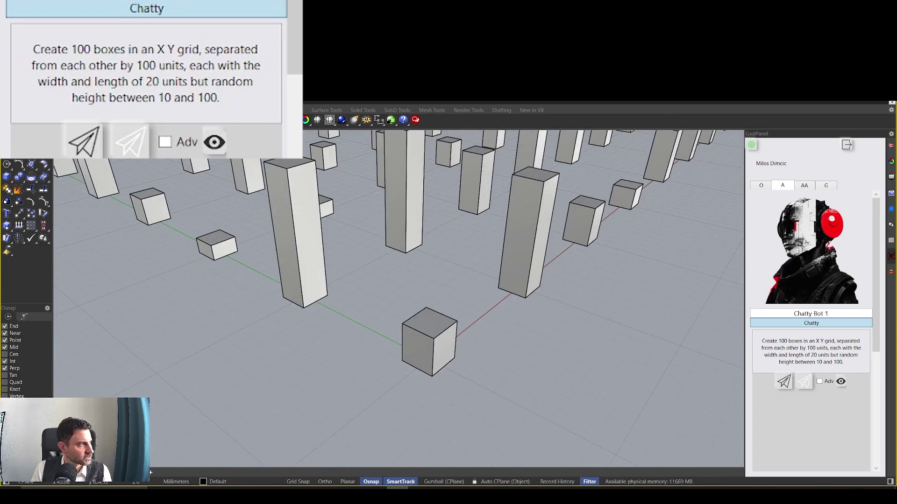
{"action": "scroll", "coordinate": [477, 258], "scroll_direction": "down", "scroll_amount": 5}
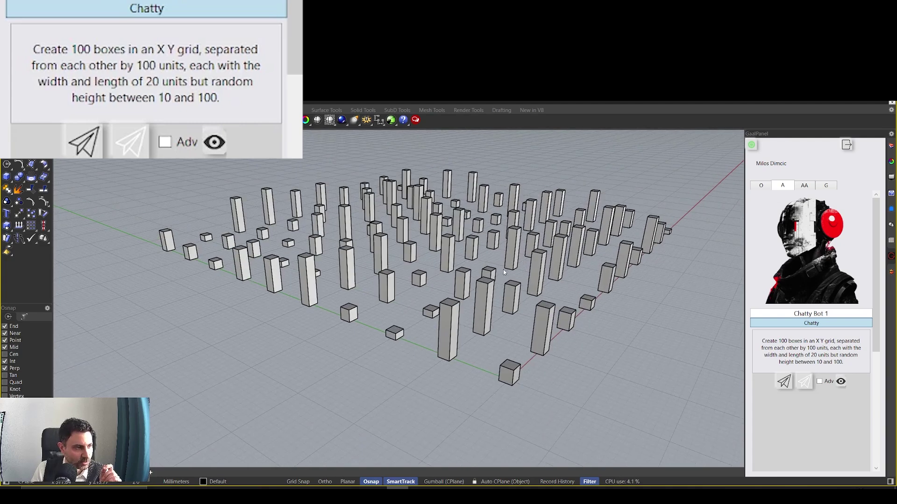
{"action": "left_click", "coordinate": [840, 381]}
{"action": "mouse_move", "coordinate": [877, 331]}
{"action": "left_mouse_down"}
{"action": "mouse_move", "coordinate": [880, 457]}
{"action": "mouse_move", "coordinate": [881, 331]}
{"action": "left_mouse_up"}
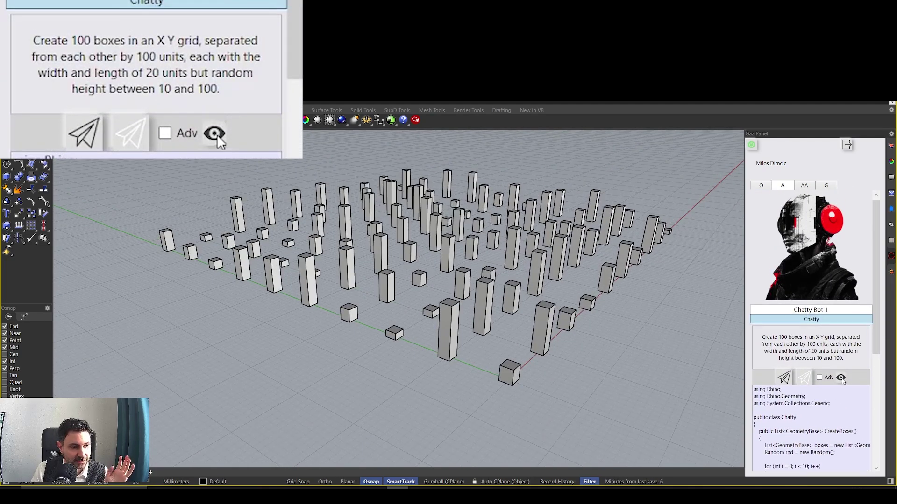
- Toggle the generated code view to review the box-grid C# code
{"action": "left_click", "coordinate": [841, 377]}
{"action": "scroll", "coordinate": [873, 350], "scroll_direction": "down", "scroll_amount": 2}
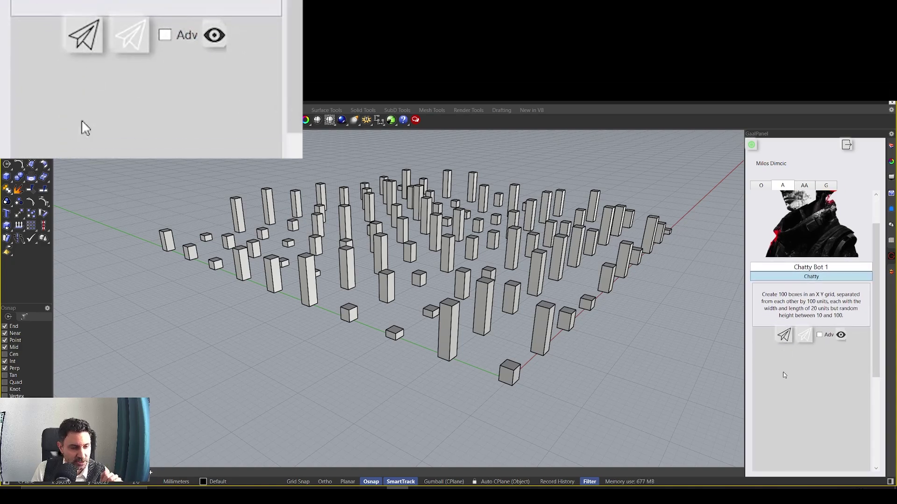
{"action": "left_click", "coordinate": [840, 335]}
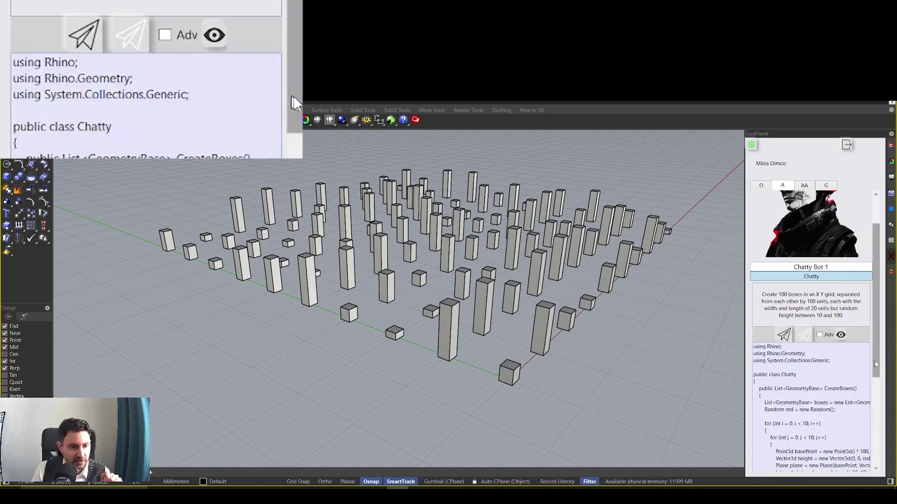
{"action": "scroll", "coordinate": [875, 350], "scroll_direction": "down", "scroll_amount": 7}
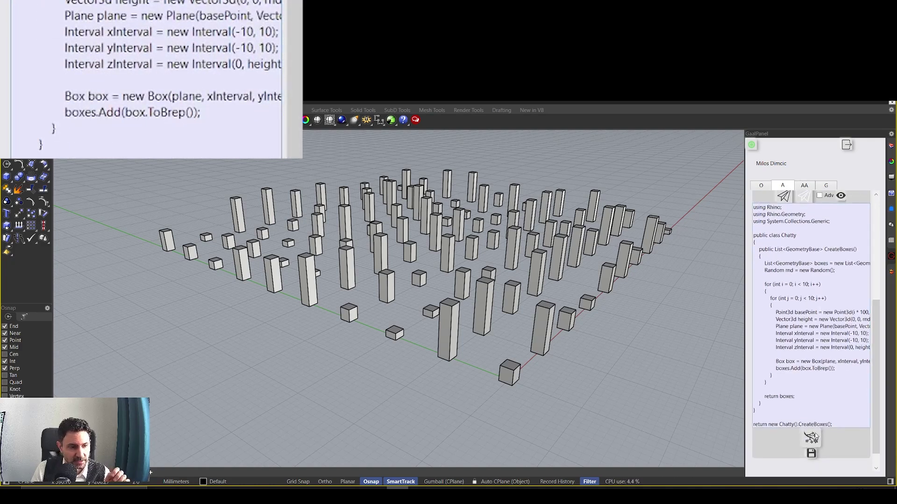
{"action": "scroll", "coordinate": [876, 406], "scroll_direction": "up", "scroll_amount": 7}
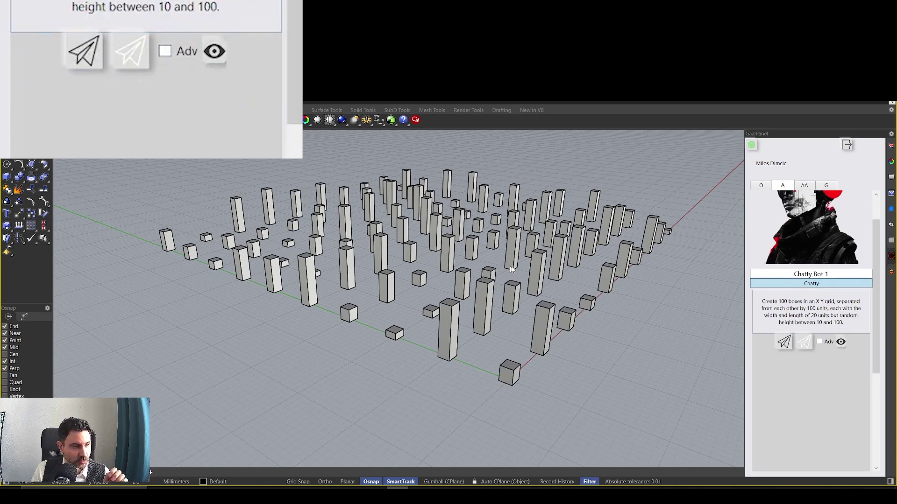
- Window-select all 100 boxes and drag them away from the origin
{"action": "right_click_drag", "start_coordinate": [527, 271], "coordinate": [521, 264]}
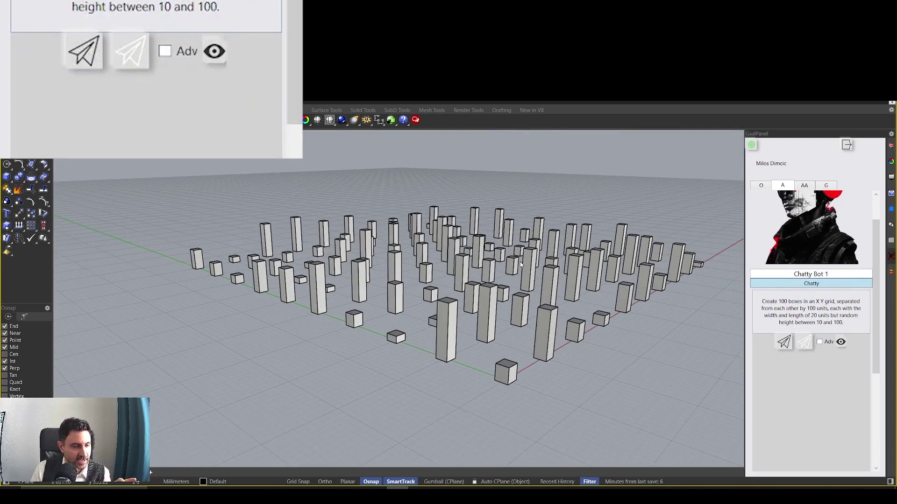
{"action": "right_click_drag", "start_coordinate": [583, 253], "coordinate": [647, 249]}
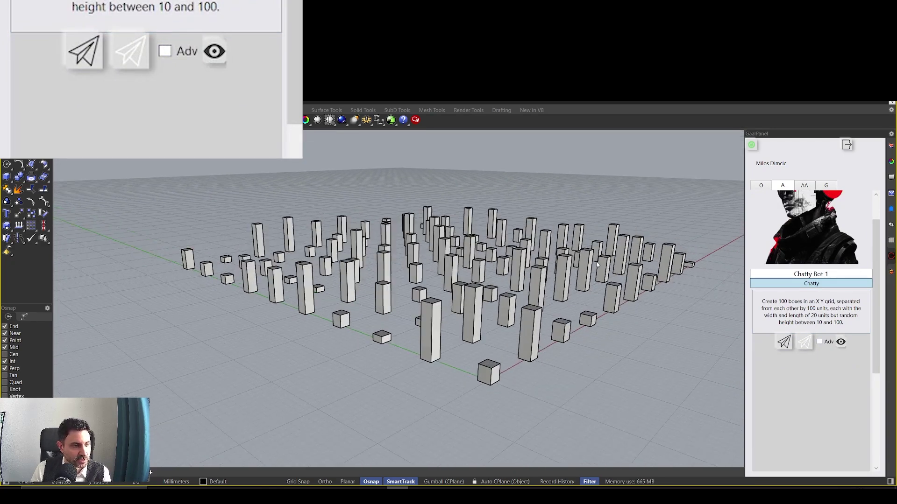
{"action": "scroll", "coordinate": [711, 176], "scroll_direction": "down", "scroll_amount": 3}
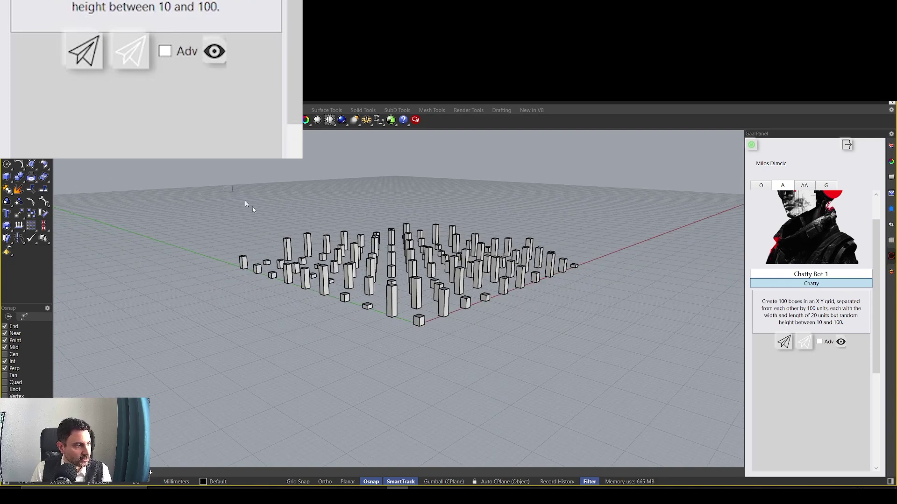
{"action": "left_click_drag", "start_coordinate": [252, 206], "coordinate": [646, 374]}
{"action": "left_click_drag", "start_coordinate": [450, 390], "coordinate": [681, 330]}
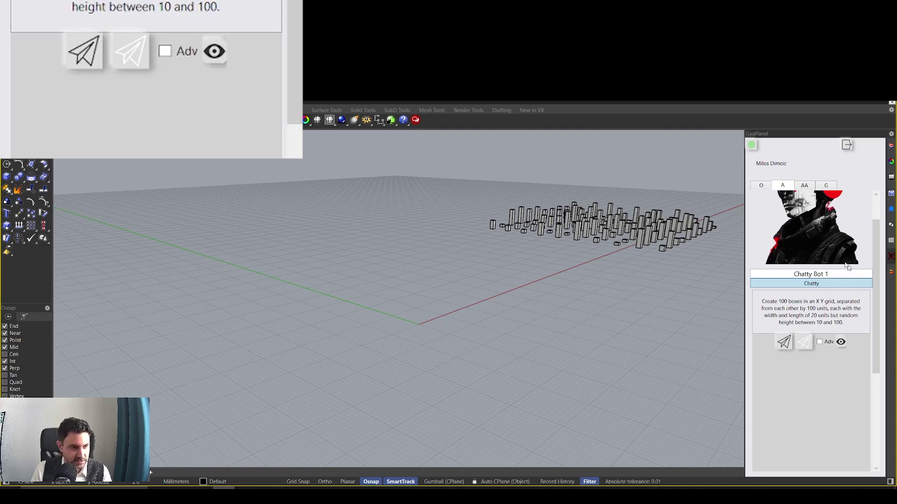
- Paste the 100-sphere cloud prompt, change radii from 5–20 to 1–5, and send it
{"action": "key", "text": "ctrl+a"}
{"action": "type", "text": "Draw 100 spheres in a space between 0 and 100 an all three axes. The spheres should have random radii from 5 to 20"}
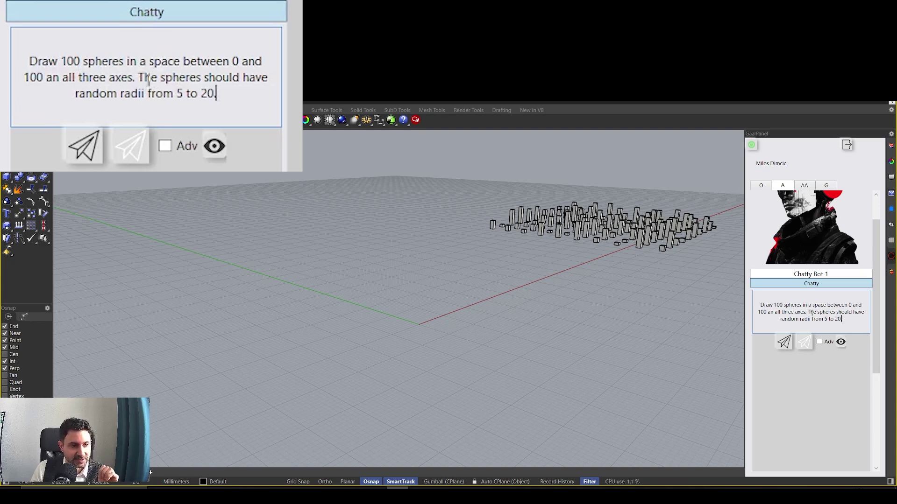
{"action": "double_click", "coordinate": [179, 93]}
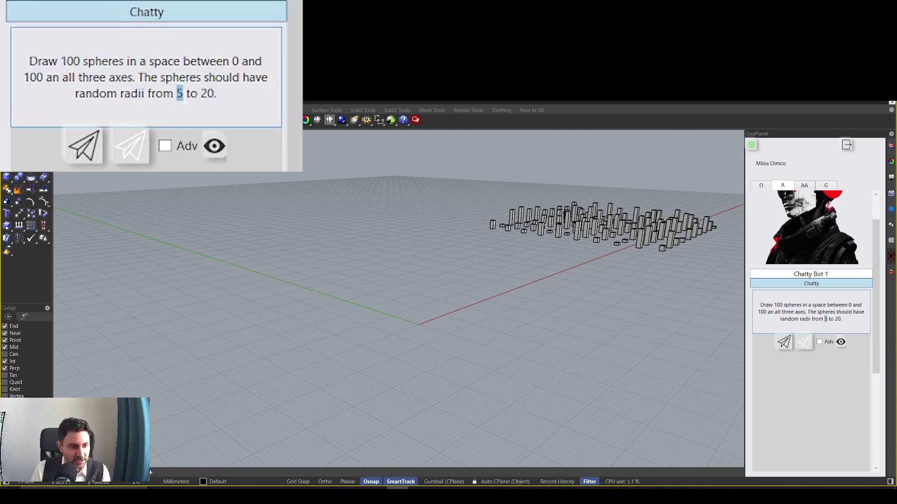
{"action": "type", "text": "1"}
{"action": "double_click", "coordinate": [204, 94]}
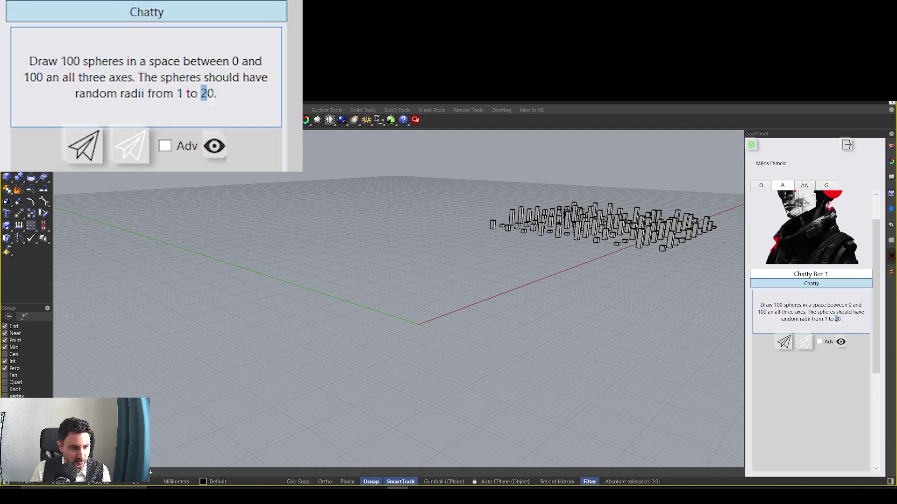
{"action": "type", "text": "5"}
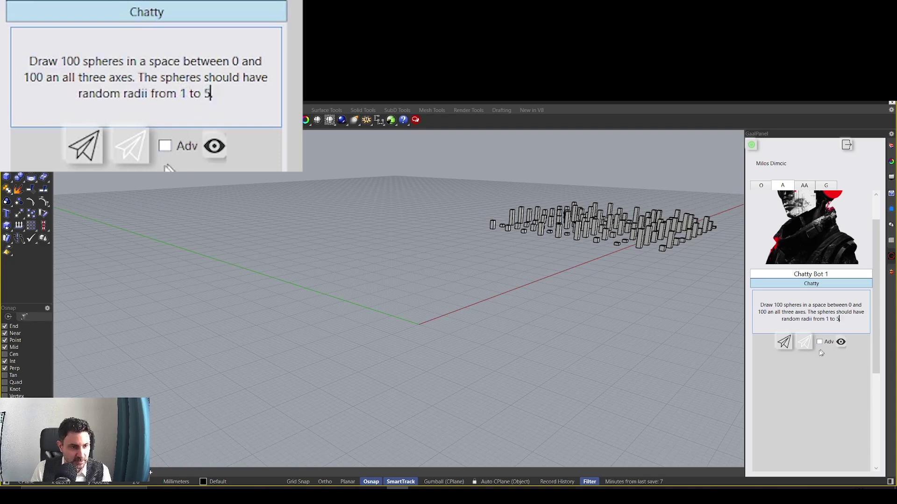
{"action": "left_click", "coordinate": [135, 154]}
- Select the first sphere cloud and drag it back and to the right
{"action": "scroll", "coordinate": [390, 318], "scroll_direction": "up", "scroll_amount": 2}
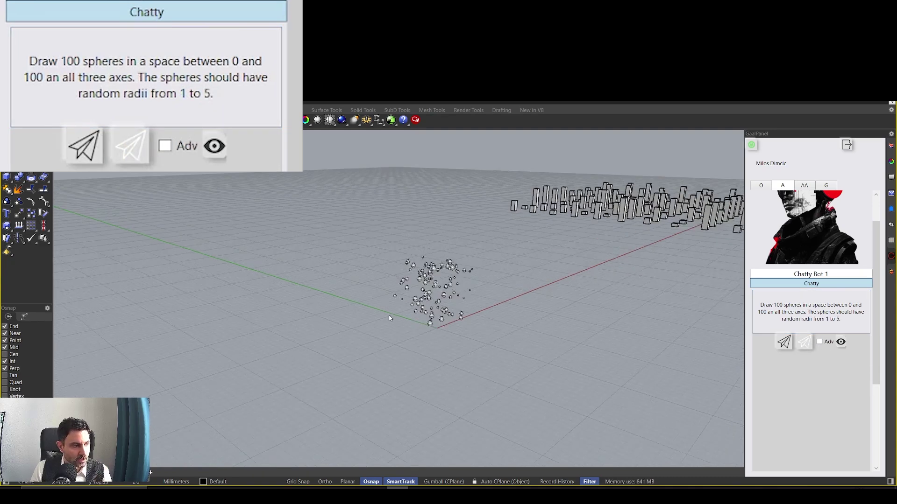
{"action": "scroll", "coordinate": [390, 318], "scroll_direction": "up", "scroll_amount": 2}
{"action": "left_click_drag", "start_coordinate": [345, 206], "coordinate": [524, 351]}
{"action": "scroll", "coordinate": [525, 351], "scroll_direction": "up", "scroll_amount": 1}
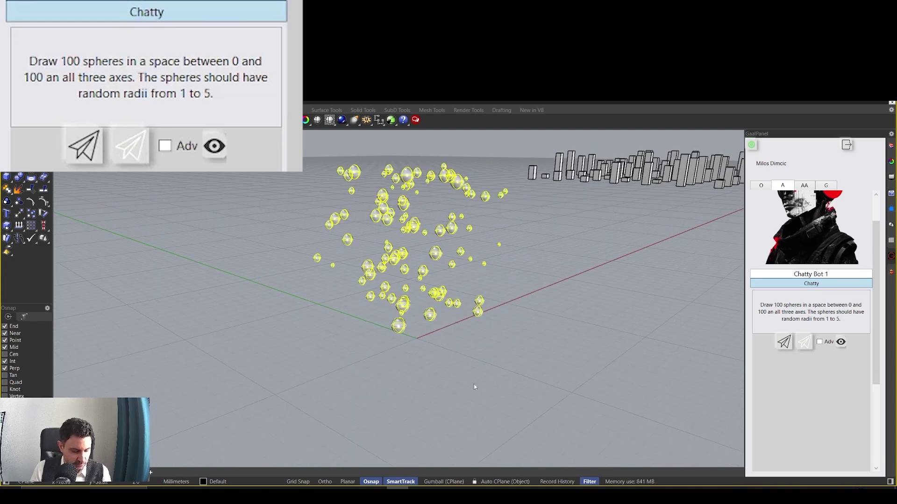
{"action": "left_click_drag", "start_coordinate": [474, 387], "coordinate": [617, 357]}
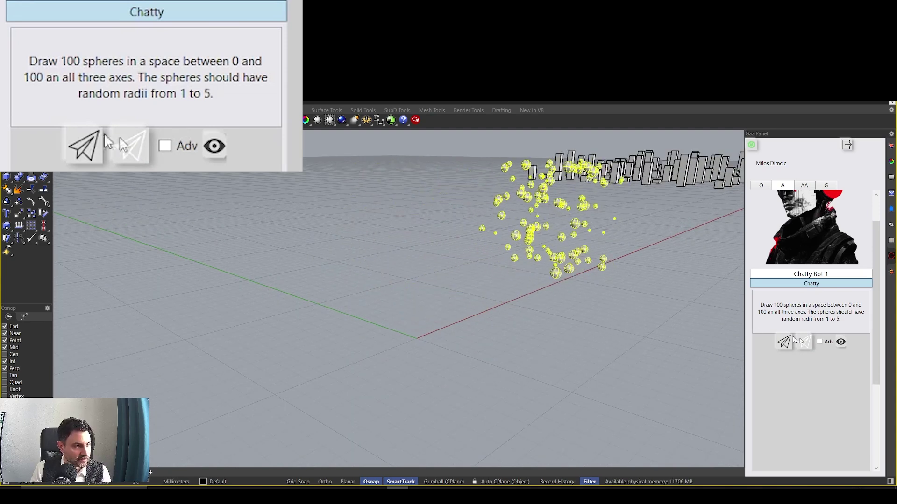
- Change the prompt radii to 5 to 10 and send it for a second cloud
{"action": "left_click", "coordinate": [186, 96]}
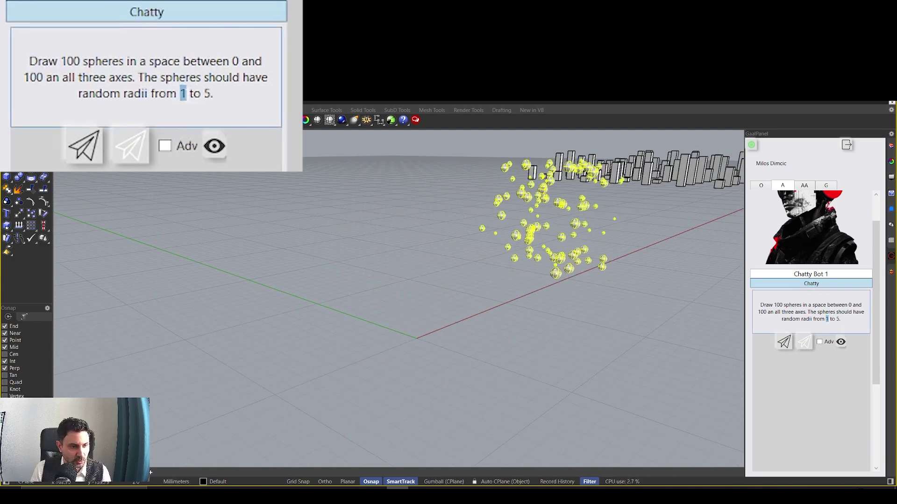
{"action": "type", "text": "5"}
{"action": "double_click", "coordinate": [837, 320]}
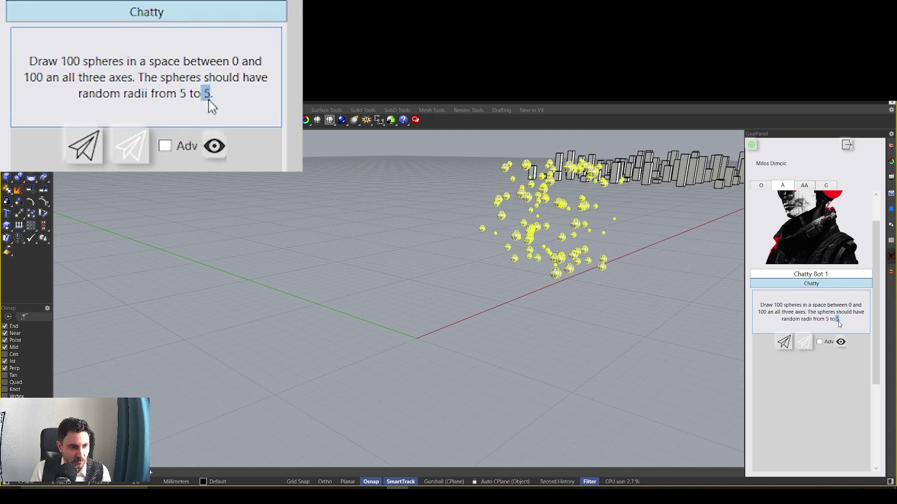
{"action": "type", "text": "10"}
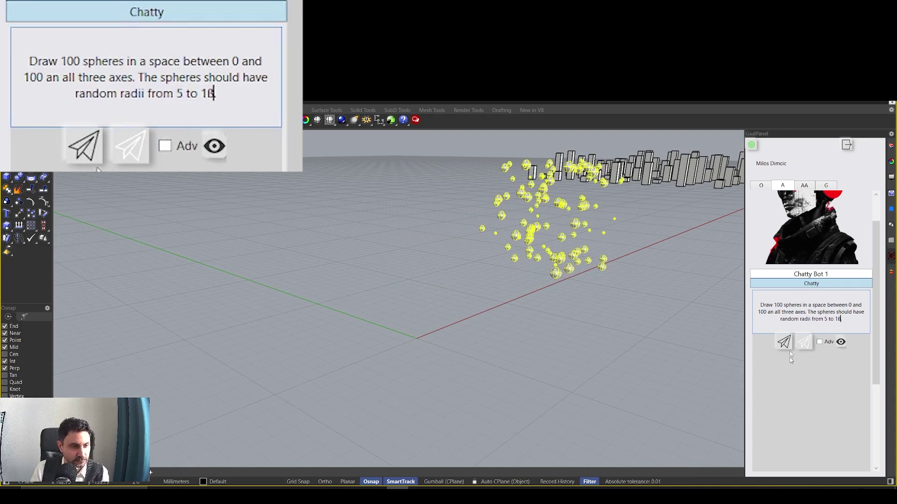
{"action": "type", "text": "."}
{"action": "left_click", "coordinate": [715, 360]}
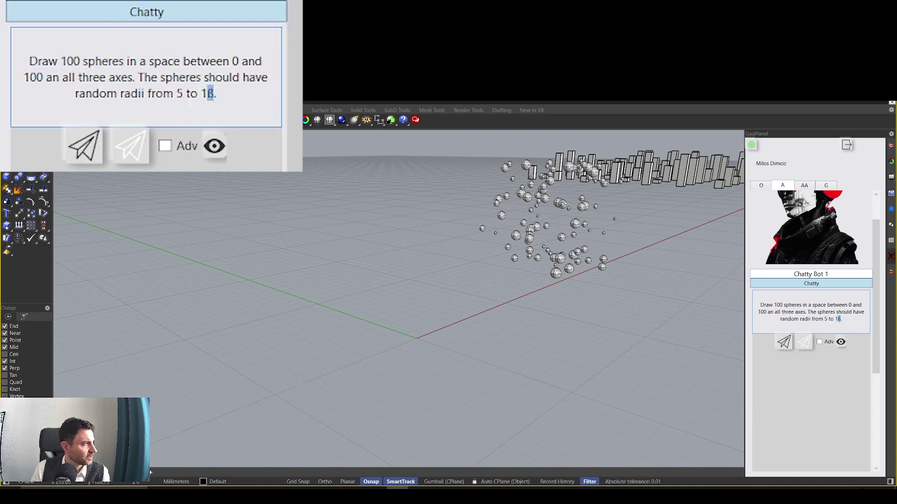
{"action": "type", "text": "0"}
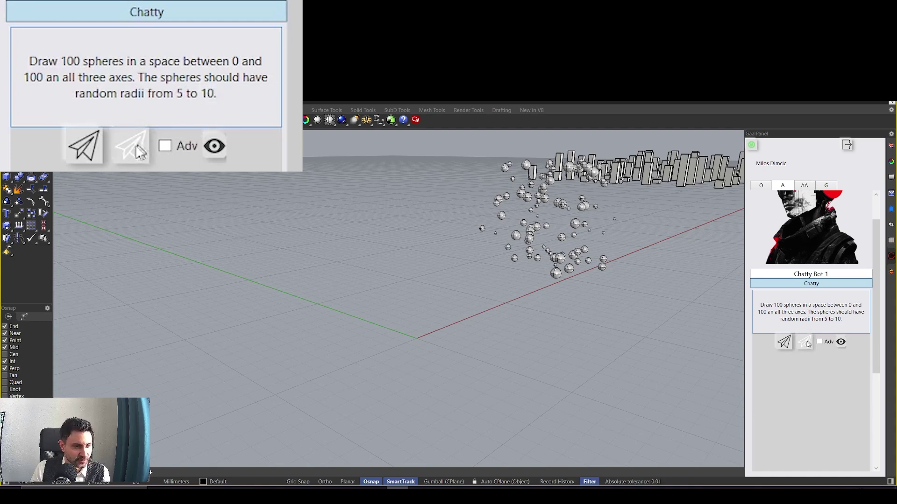
{"action": "left_click", "coordinate": [806, 344]}
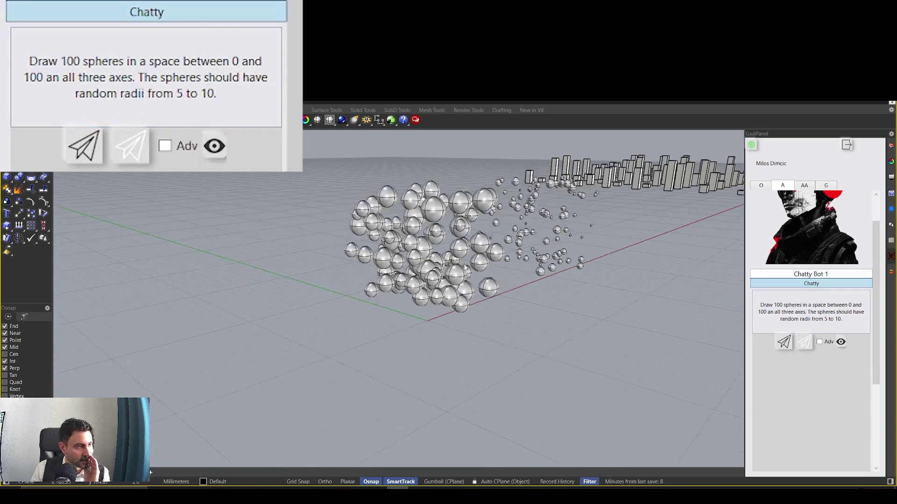
- Window-select both sphere clouds and Move them to a new location
{"action": "right_click_drag", "start_coordinate": [537, 327], "coordinate": [358, 268]}
{"action": "scroll", "coordinate": [360, 269], "scroll_direction": "down", "scroll_amount": 5}
{"action": "left_click_drag", "start_coordinate": [250, 230], "coordinate": [492, 351]}
{"action": "type", "text": "m"}
{"action": "key", "text": "Return"}
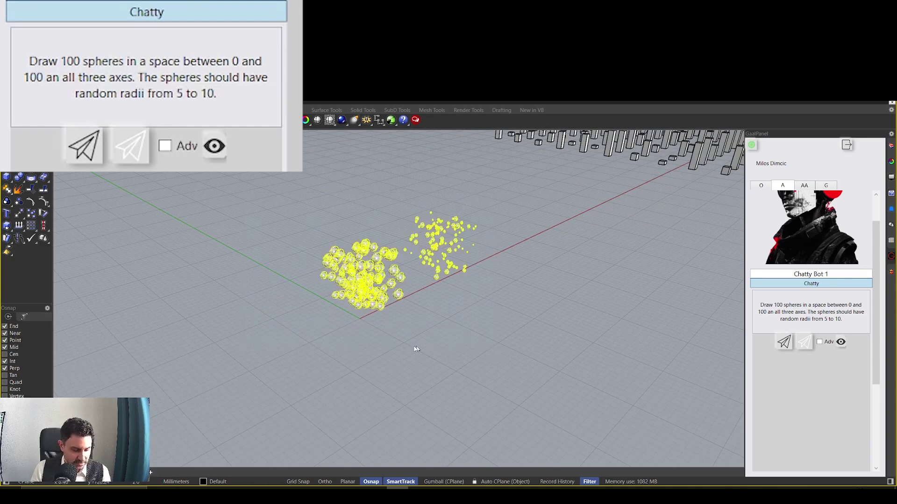
{"action": "left_click", "coordinate": [372, 350]}
{"action": "left_click", "coordinate": [595, 320]}
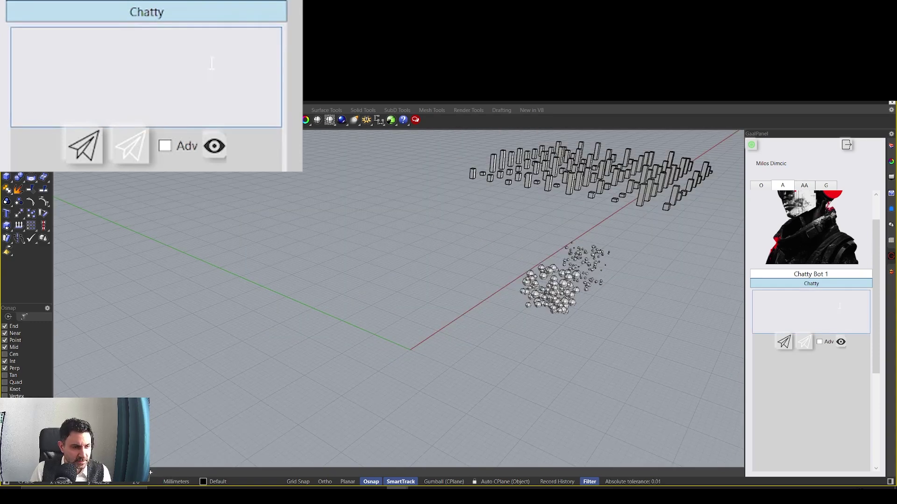
- Send a prompt for a 50-by-50 line grid spaced 20 in X and 10 in Y
{"action": "type", "text": "Create a grid of 50 lines in X and 50 lines in Y direction."}
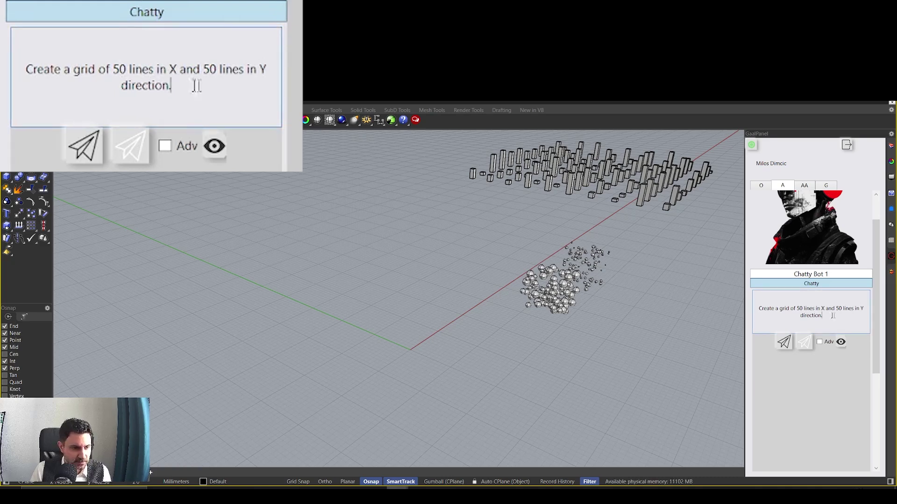
{"action": "type", "text": "The distance between the lines is 20 in the X direction and 10 in the Y direction"}
{"action": "left_click", "coordinate": [78, 77]}
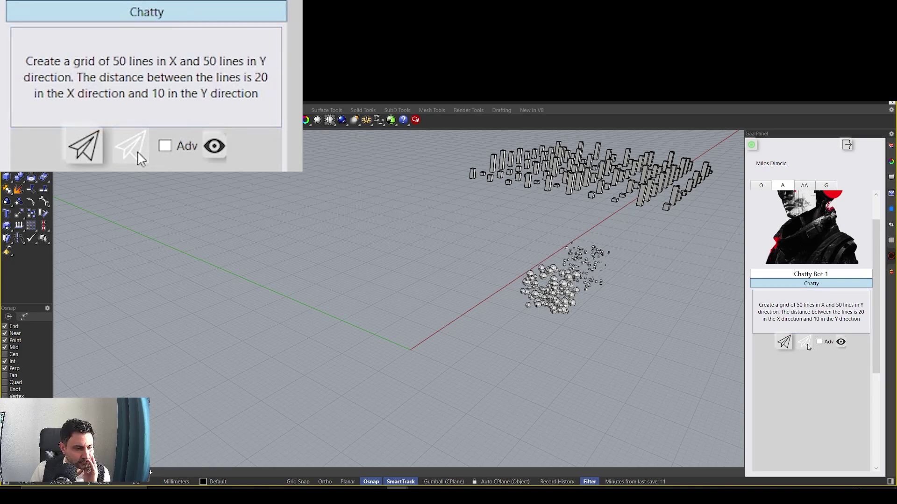
{"action": "left_click", "coordinate": [809, 346]}
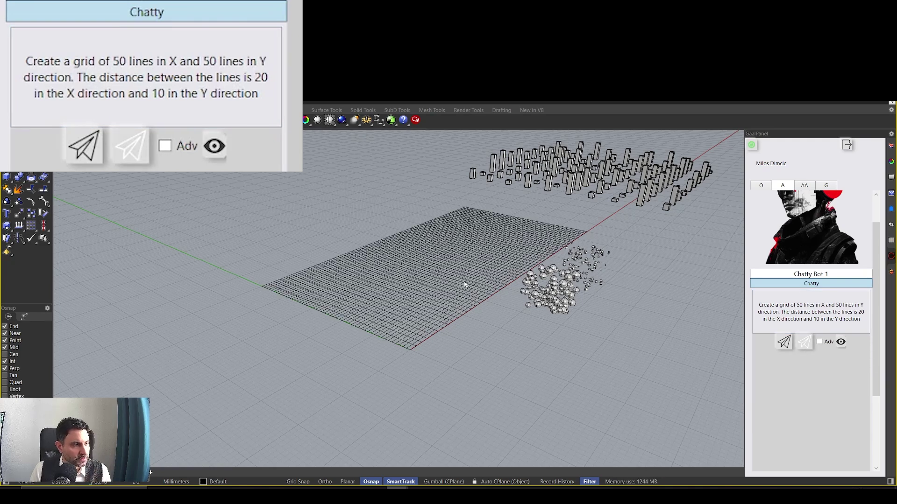
- View the line grid from a lower angle and reveal its C# code
{"action": "scroll", "coordinate": [465, 284], "scroll_direction": "up", "scroll_amount": 5}
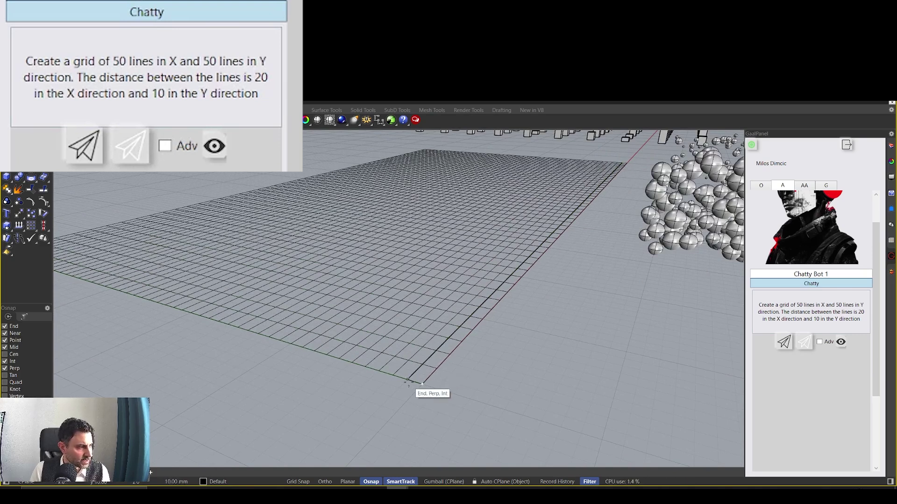
{"action": "scroll", "coordinate": [467, 338], "scroll_direction": "down", "scroll_amount": 5}
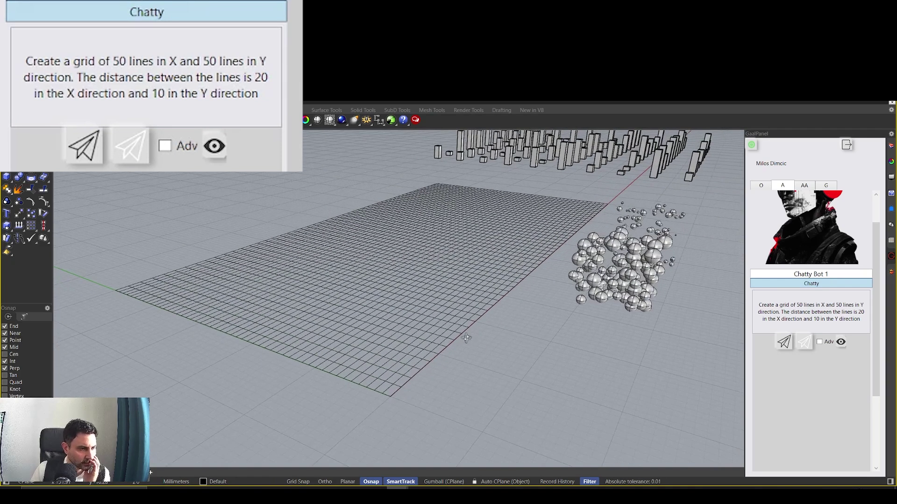
{"action": "scroll", "coordinate": [467, 338], "scroll_direction": "down", "scroll_amount": 3}
{"action": "scroll", "coordinate": [461, 330], "scroll_direction": "down", "scroll_amount": 2}
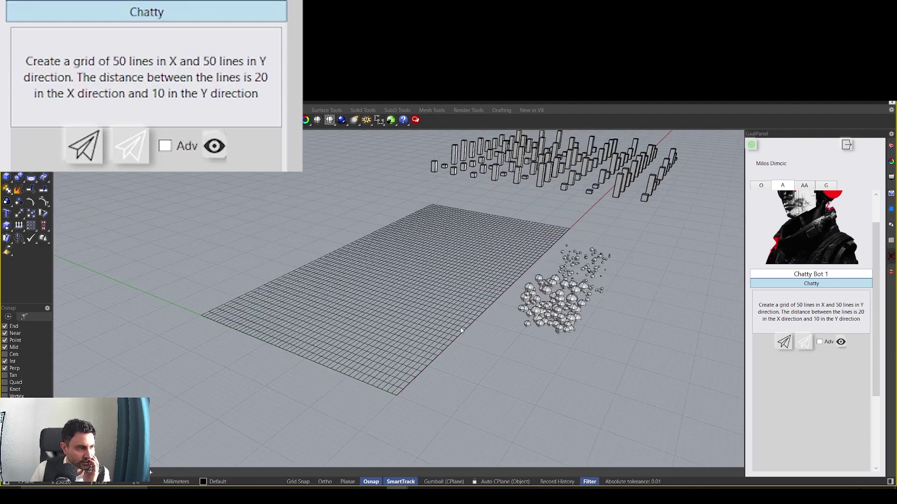
{"action": "right_click_drag", "start_coordinate": [461, 331], "coordinate": [481, 322]}
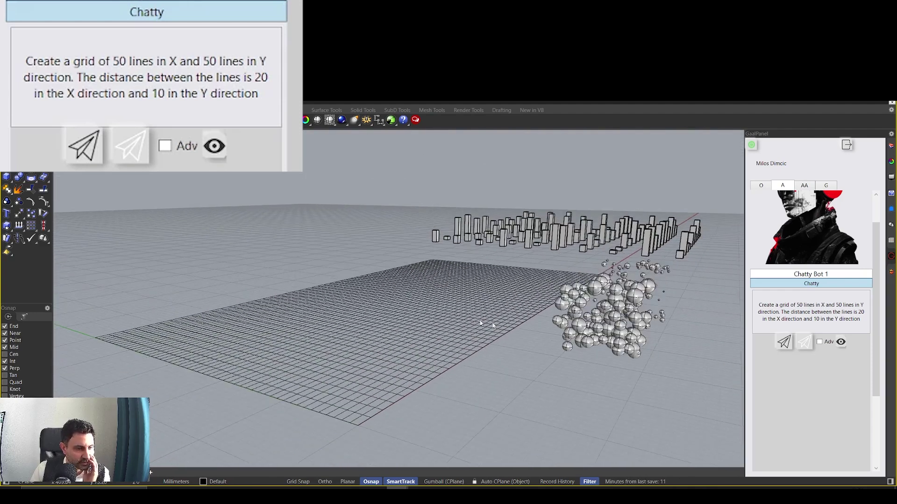
{"action": "left_click", "coordinate": [803, 347]}
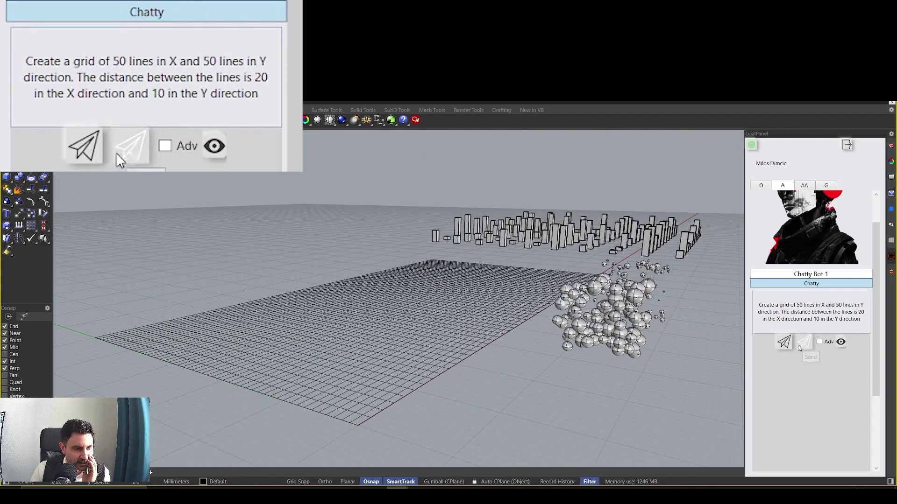
{"action": "left_click_drag", "start_coordinate": [876, 346], "coordinate": [877, 408]}
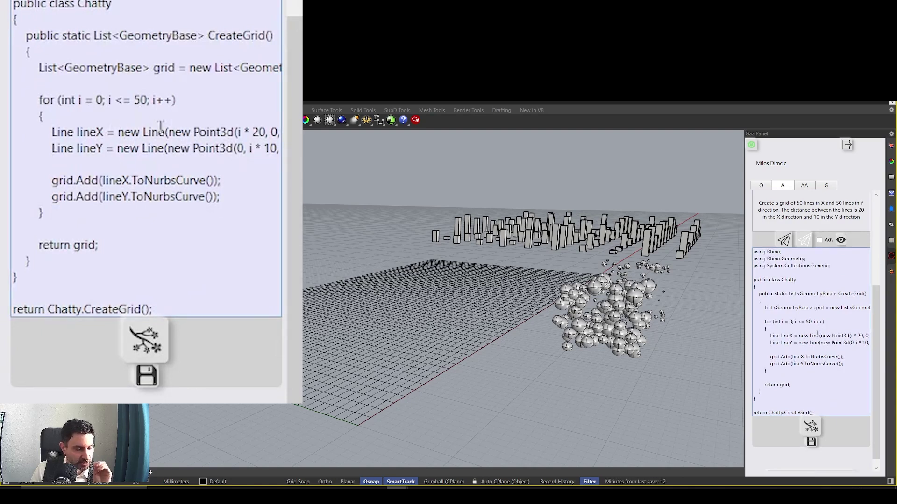
{"action": "scroll", "coordinate": [533, 333], "scroll_direction": "down", "scroll_amount": 2}
{"action": "right_click_drag", "start_coordinate": [532, 333], "coordinate": [717, 293]}
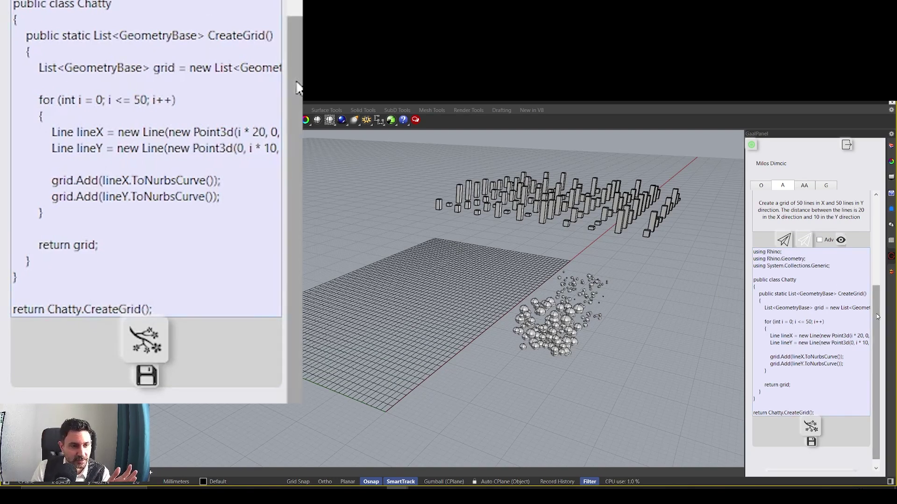
{"action": "left_click_drag", "start_coordinate": [874, 303], "coordinate": [875, 214]}
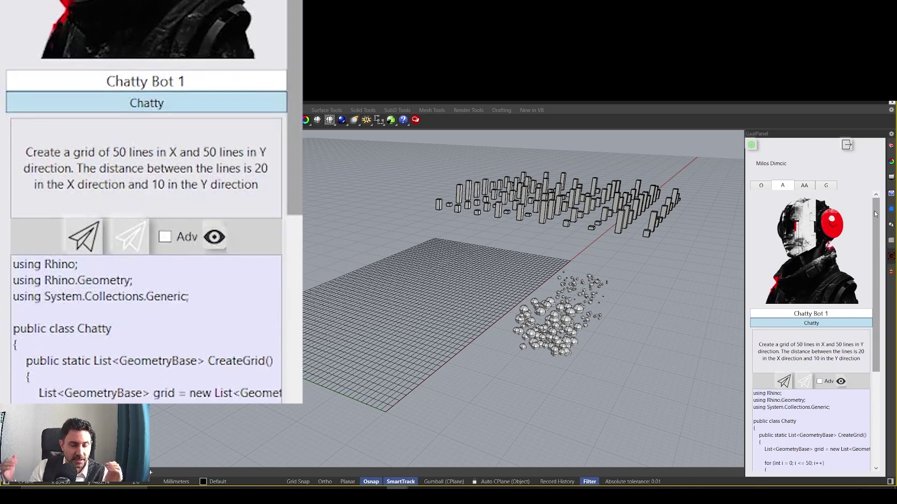